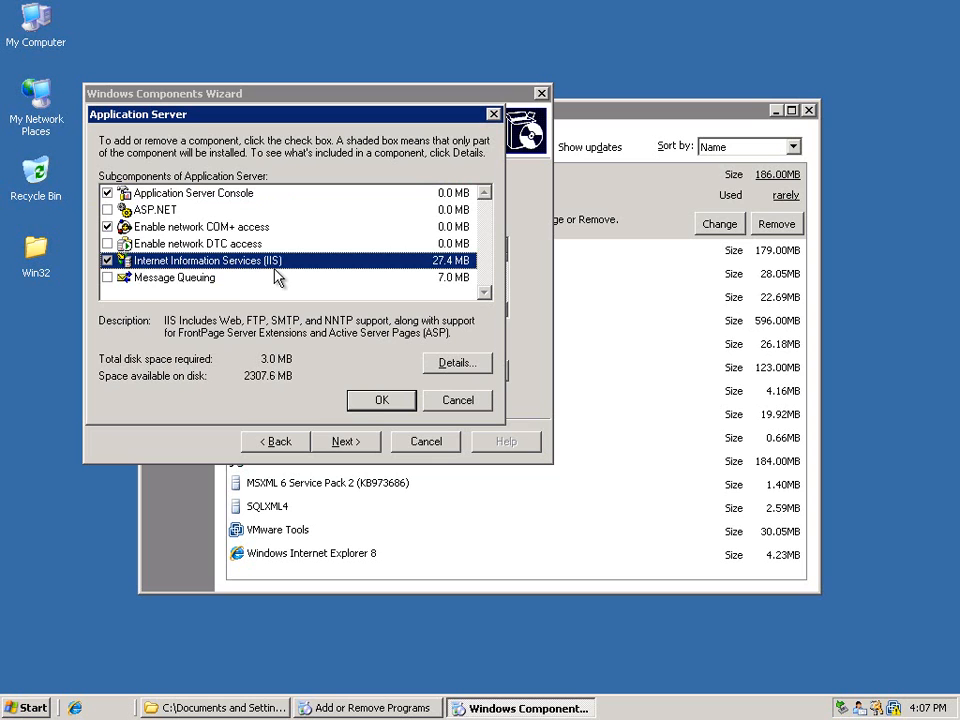
Check the Windows components for Microsoft .NET Framework 2.0 and the installed programs for Microsoft SQL Server 2005, changing nothing, and close Add or Remove Programs
left_click(374, 404)
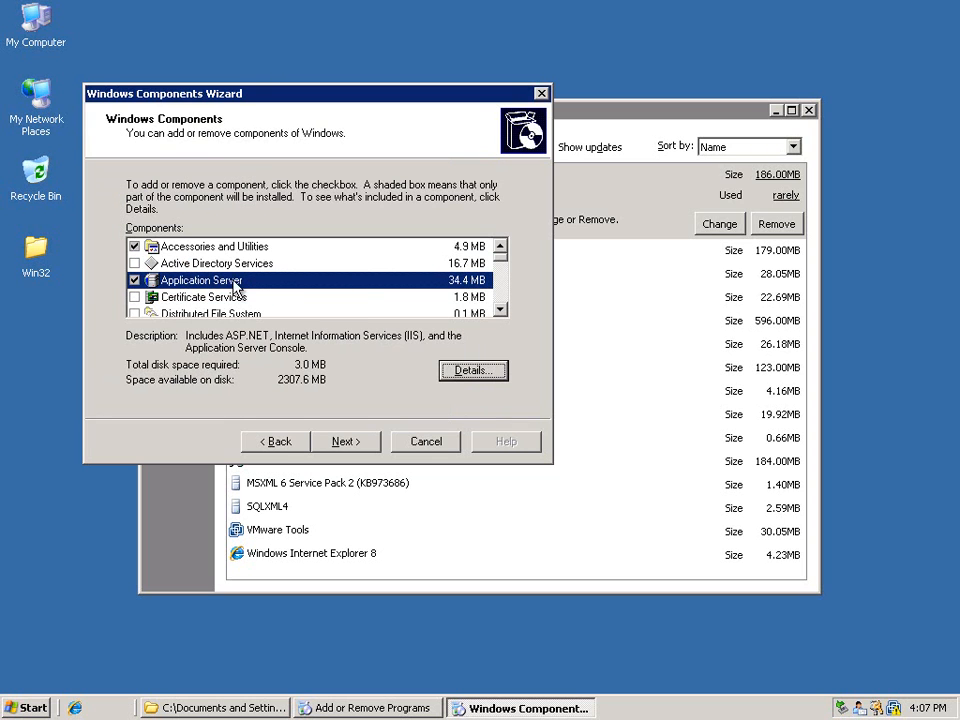
left_click(500, 311)
left_click(500, 311)
double_click(500, 311)
left_click(500, 311)
left_click(500, 311)
double_click(500, 311)
left_click(500, 311)
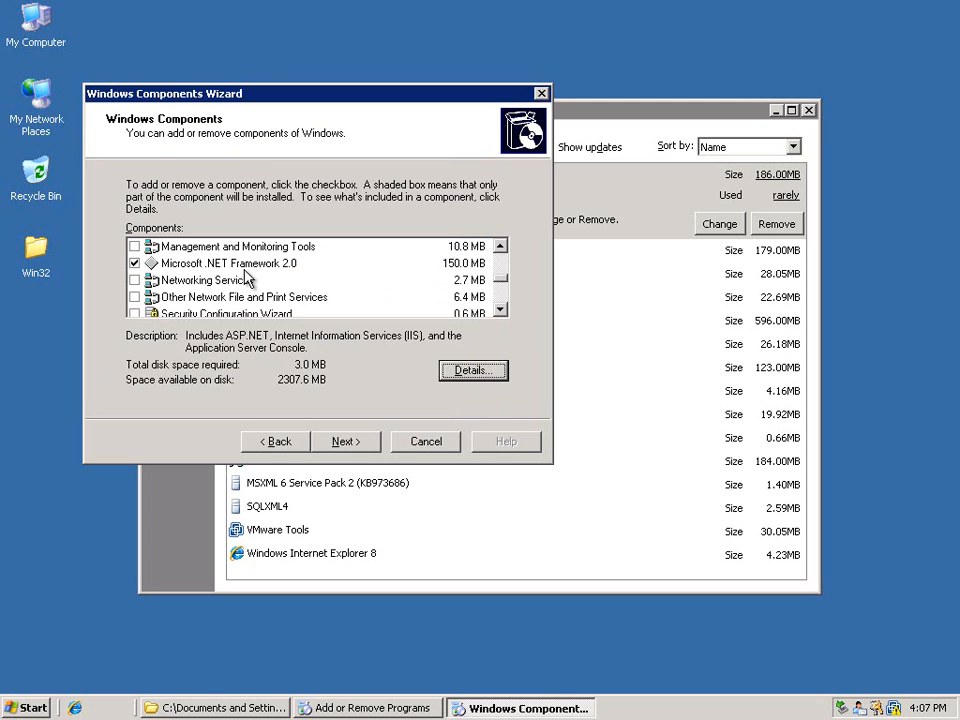
left_click(437, 441)
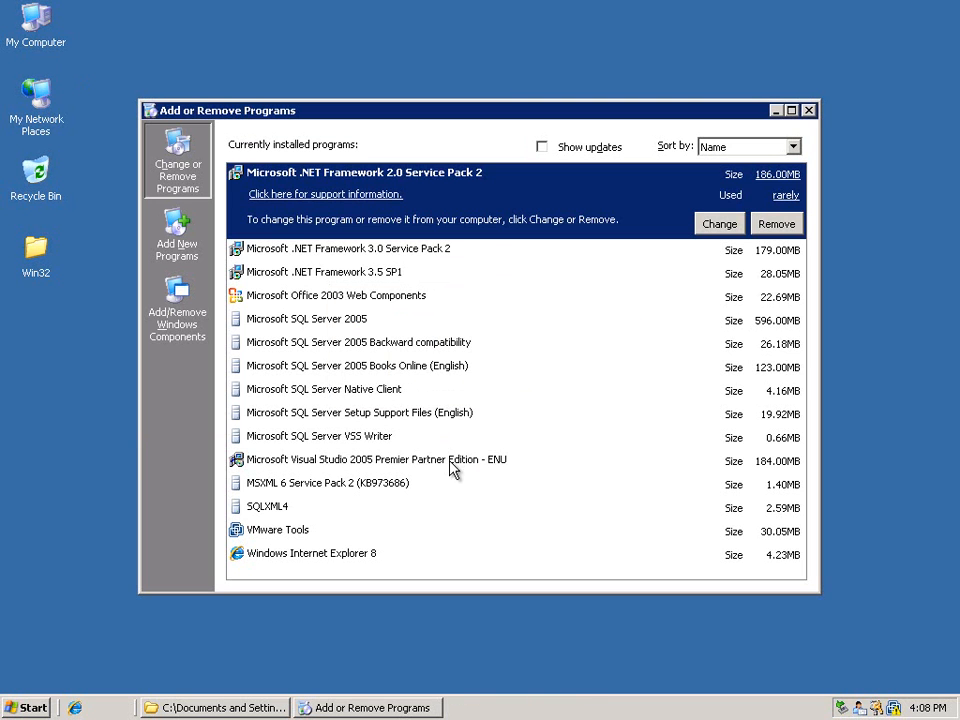
left_click(300, 320)
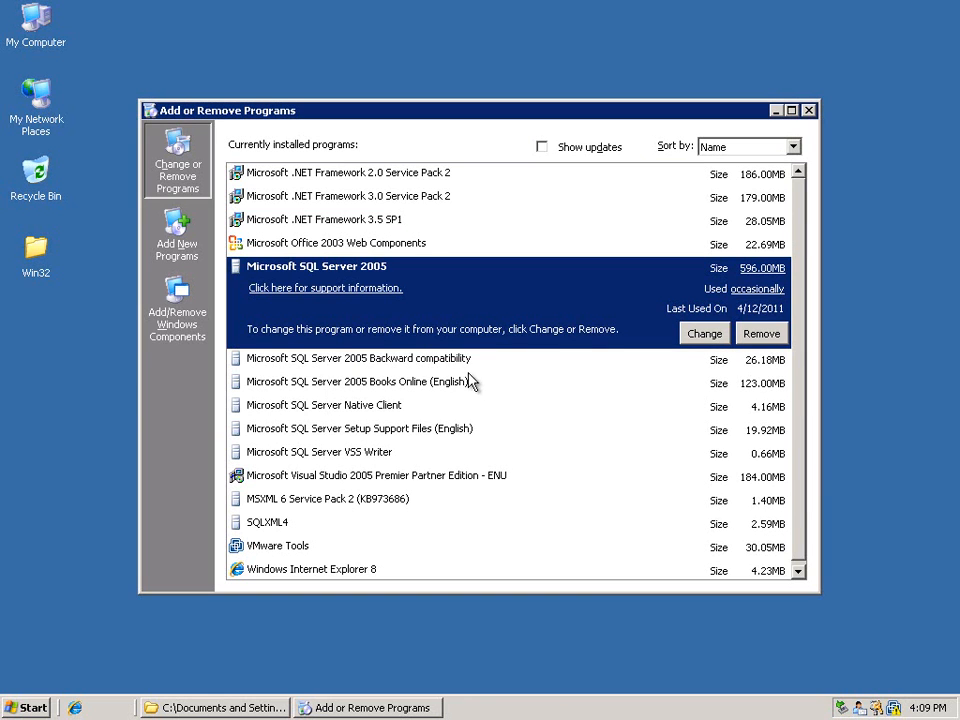
left_click(809, 111)
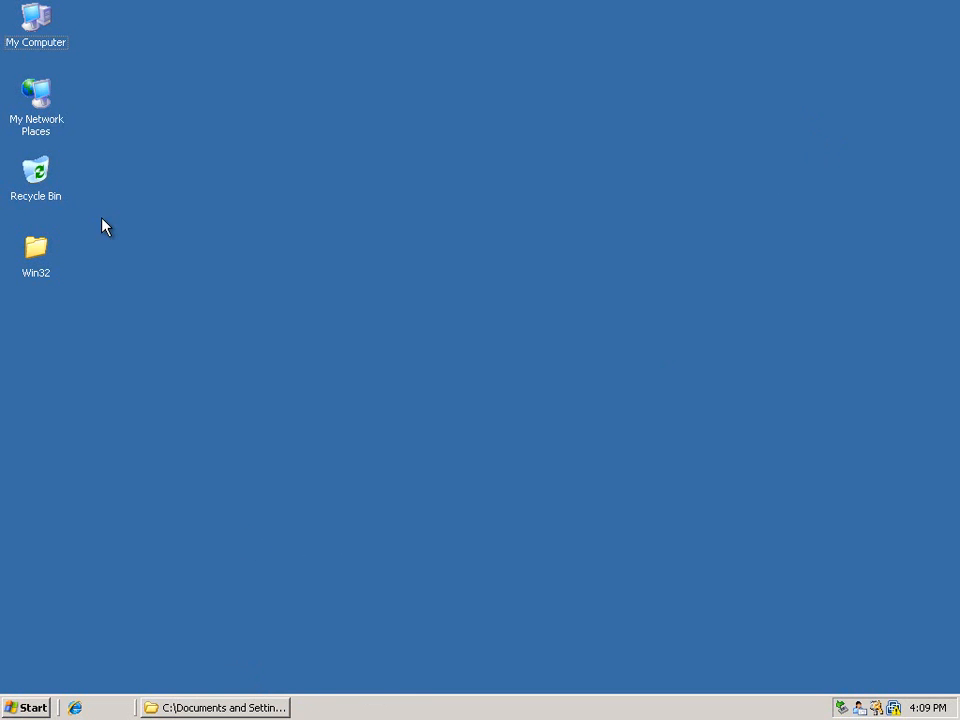
Inspect the contents of the DATA (D:) and LOG (E:) drives in the My Computer folder tree and close the window
right_click(34, 17)
left_click(64, 33)
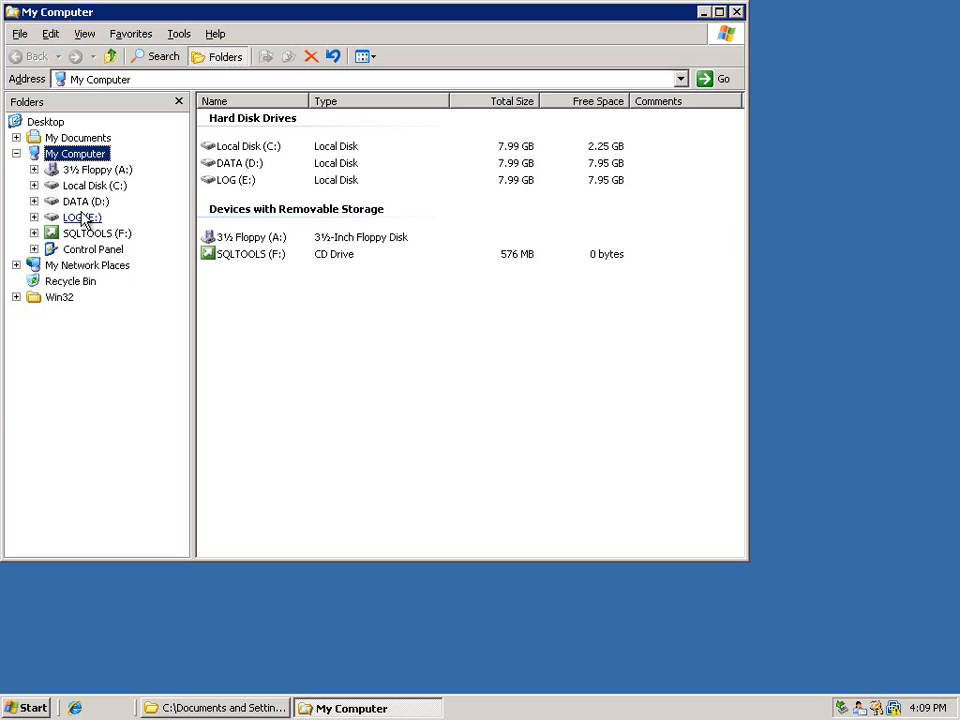
left_click(88, 204)
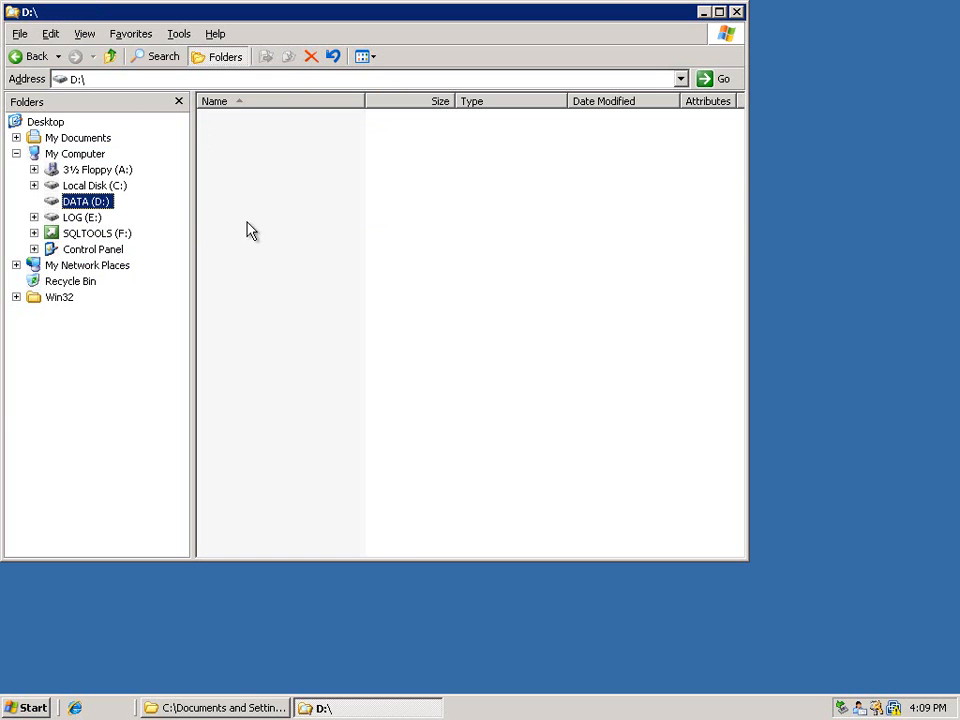
left_click(75, 218)
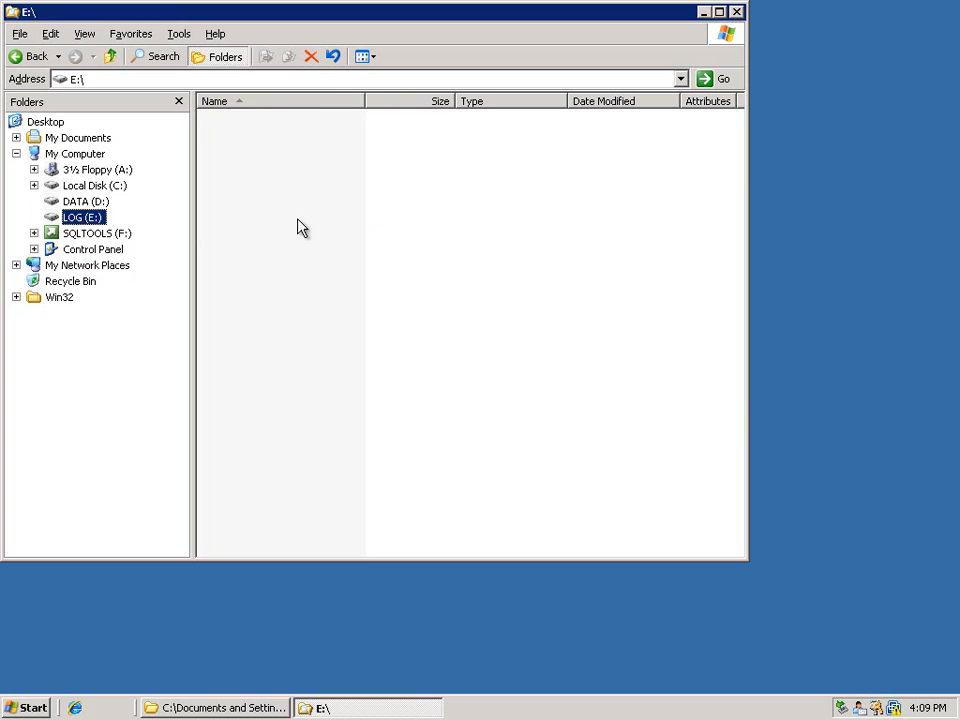
left_click_drag(637, 22, 715, 41)
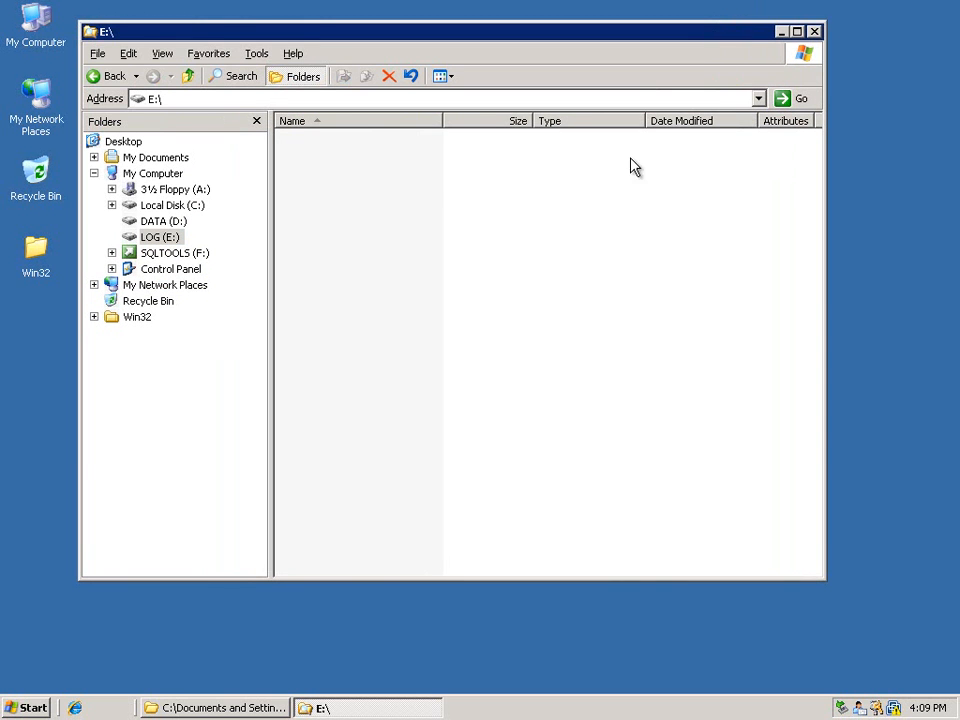
left_click(814, 31)
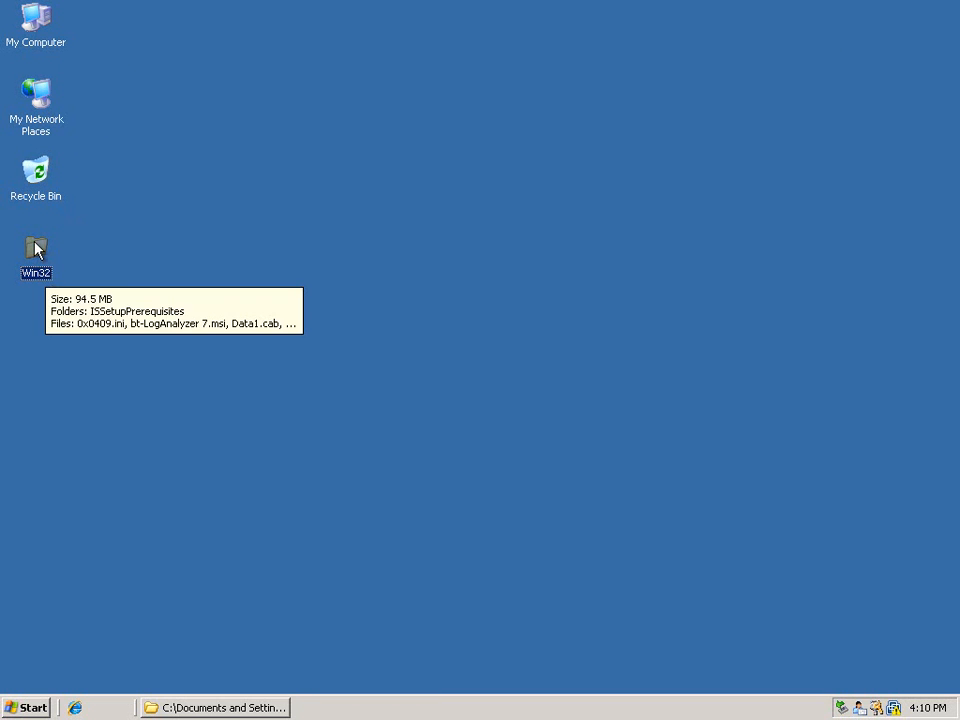
Open the Win32 folder on the desktop and run setup.exe to start the bt-LogAnalyzer 7 installer
double_click(34, 245)
left_click_drag(414, 60, 518, 64)
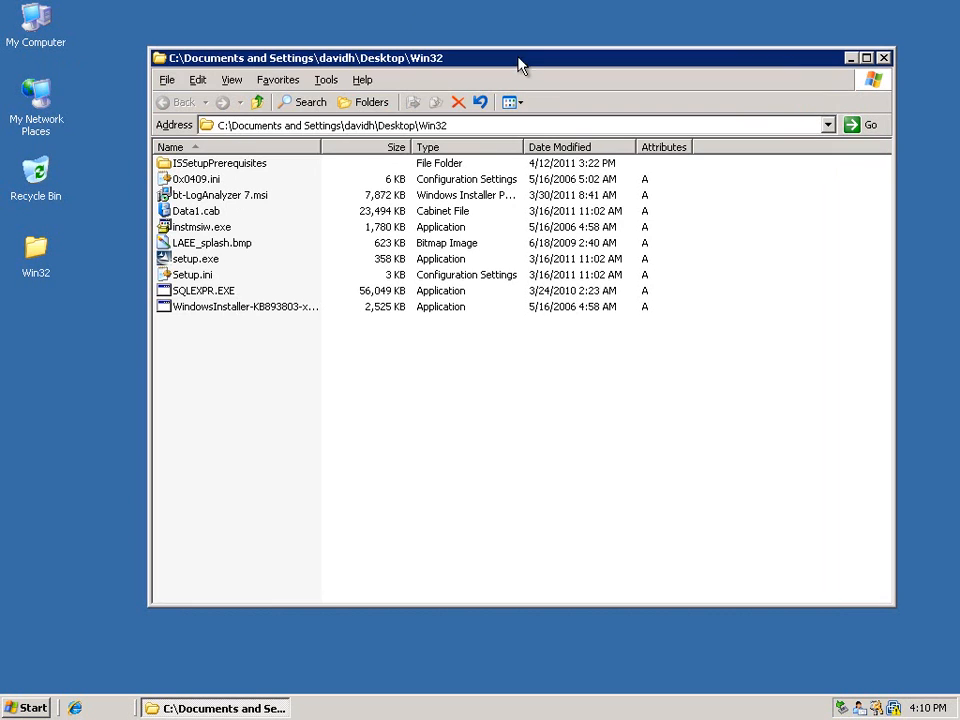
left_click(338, 438)
double_click(195, 260)
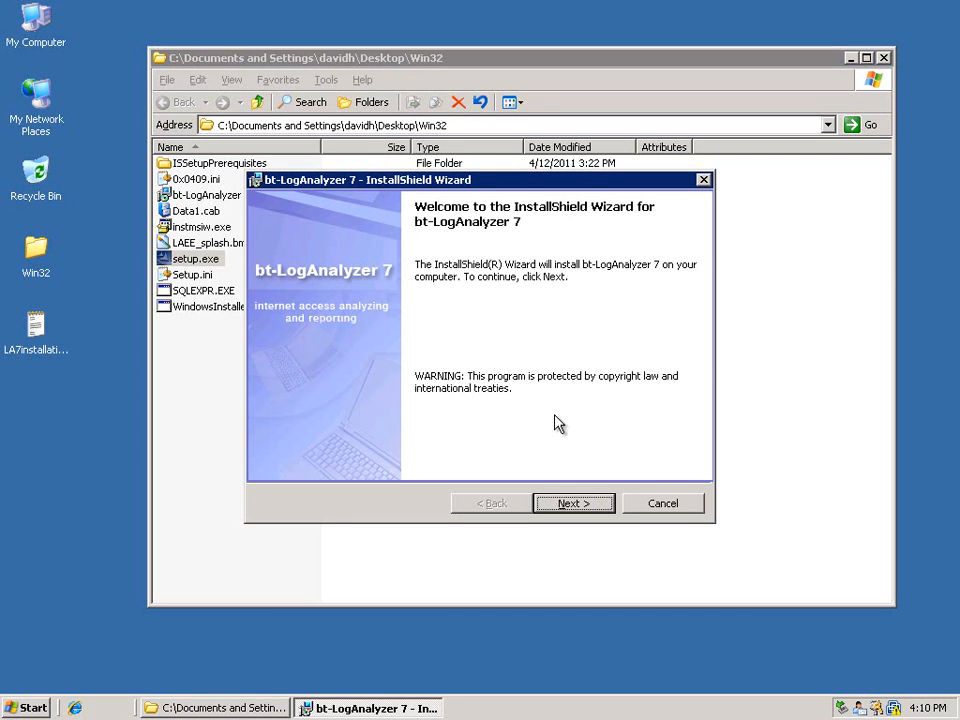
Accept both the bt-LogAnalyzer End-User License Agreement and the Third-Party Components License Agreement in the setup wizard
left_click(567, 507)
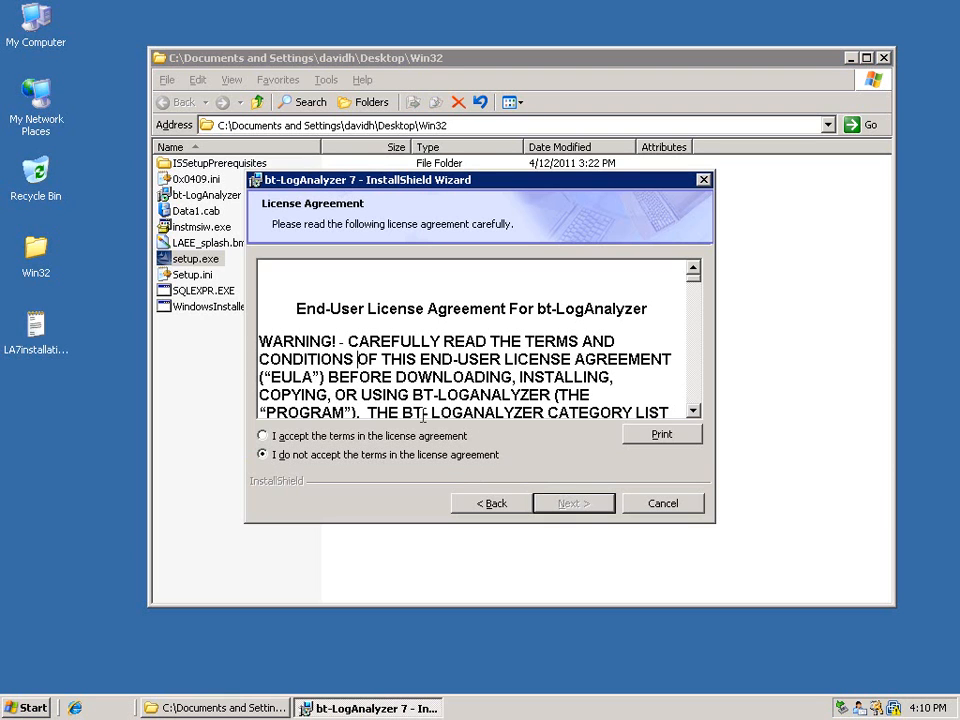
left_click(282, 440)
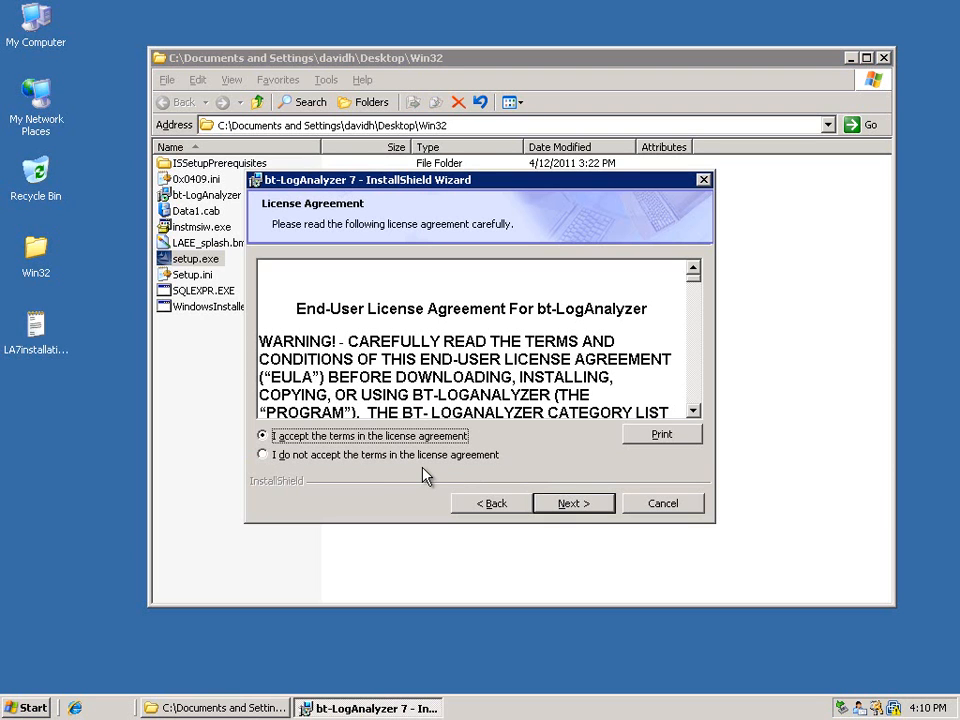
left_click(585, 505)
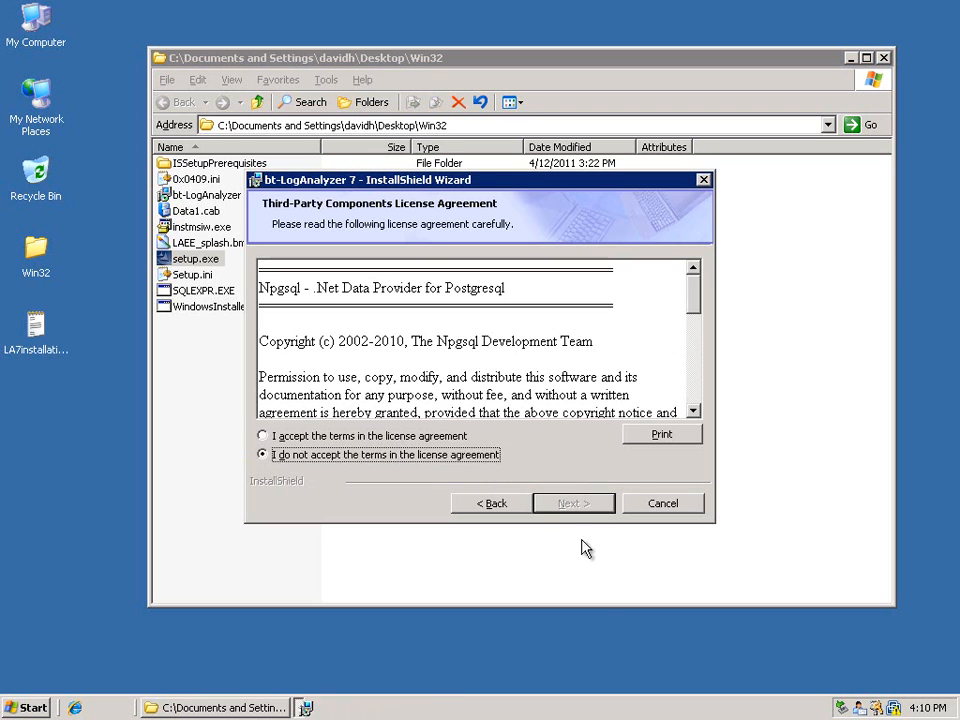
left_click(297, 438)
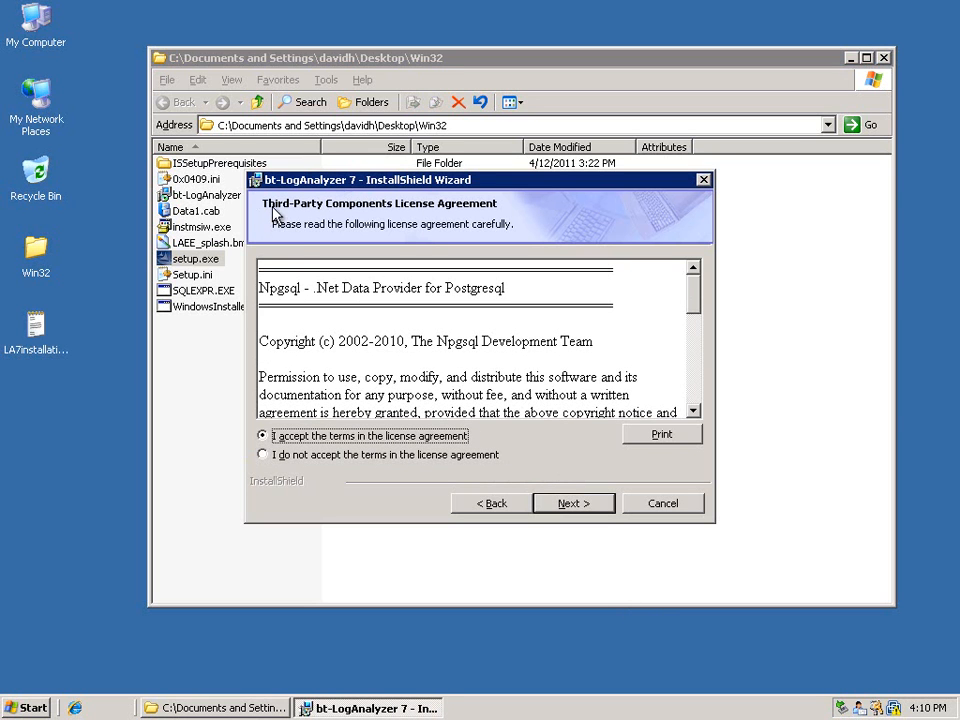
left_click(560, 503)
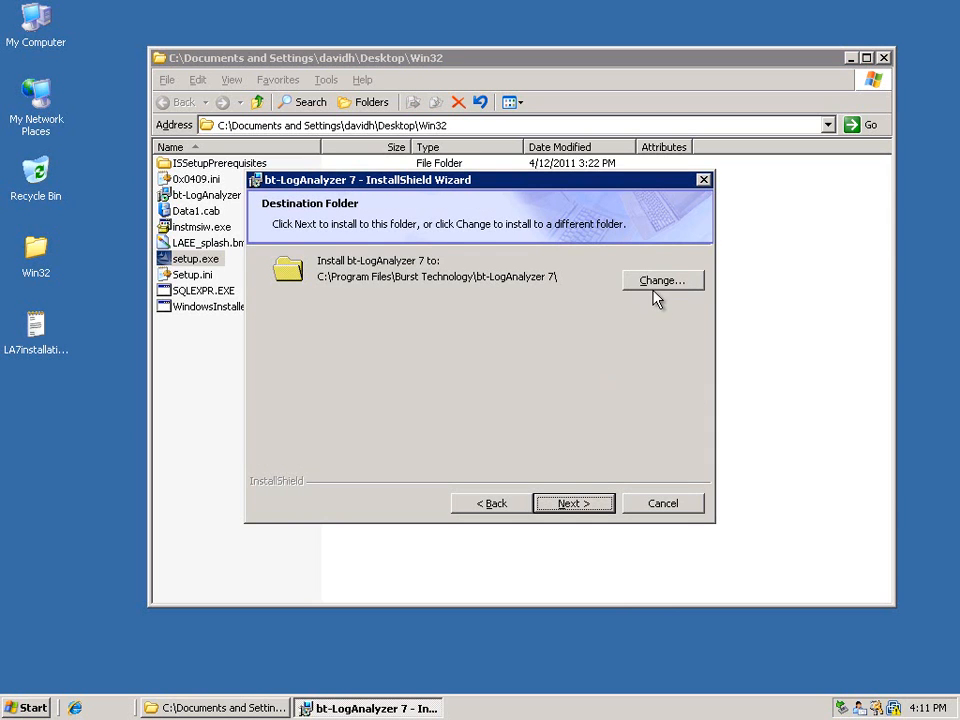
Choose the Custom setup type with the default destination folder, and use the already installed SQL Server as the database engine
left_click(573, 503)
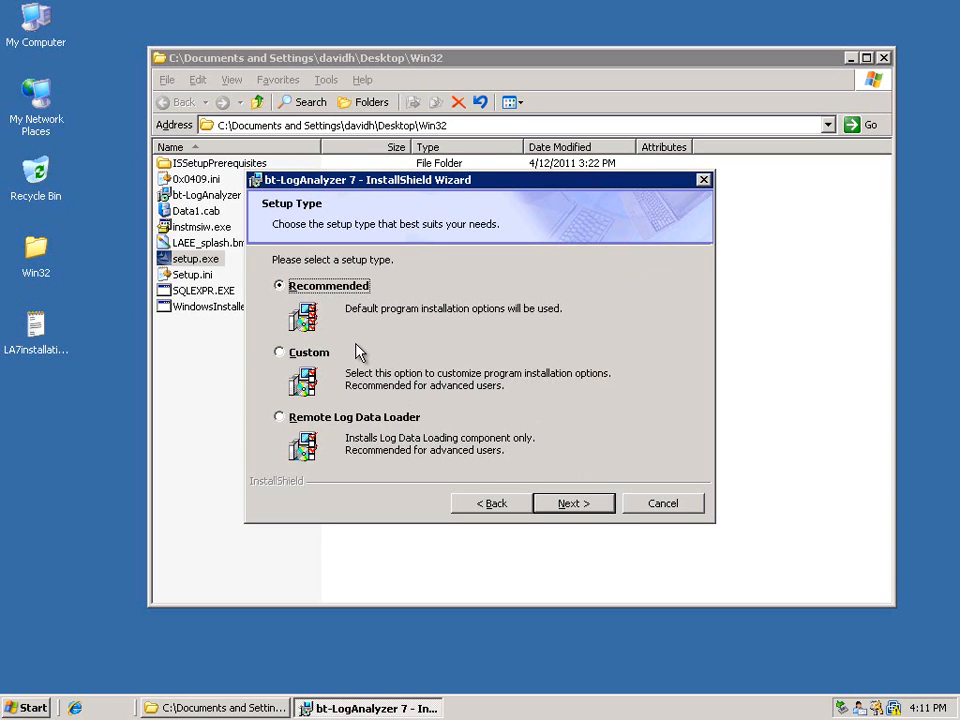
left_click(289, 357)
left_click(587, 505)
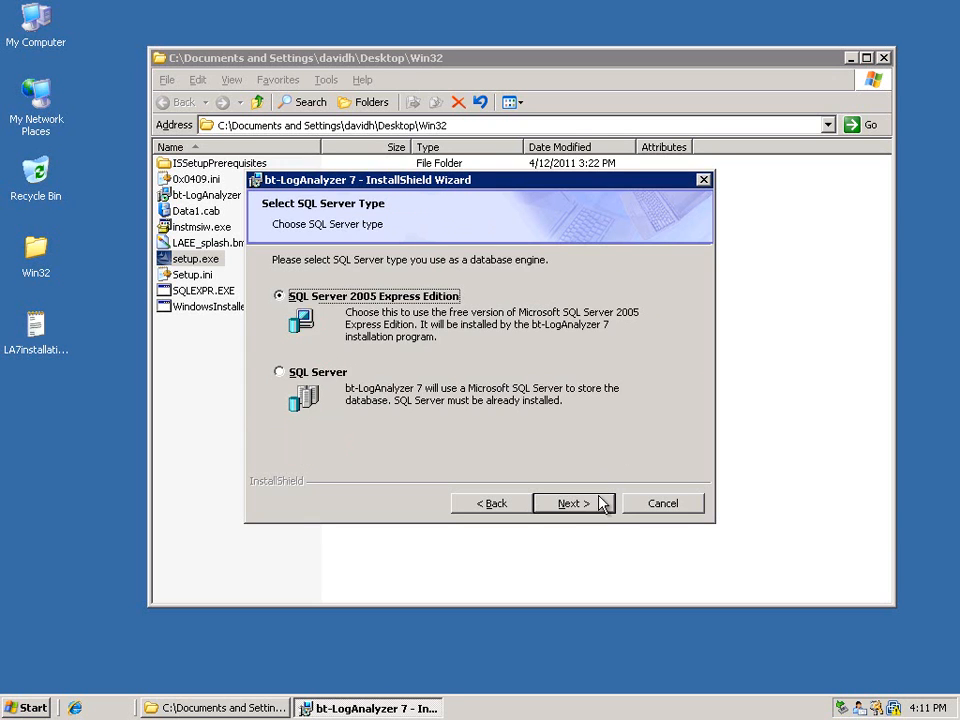
left_click(280, 374)
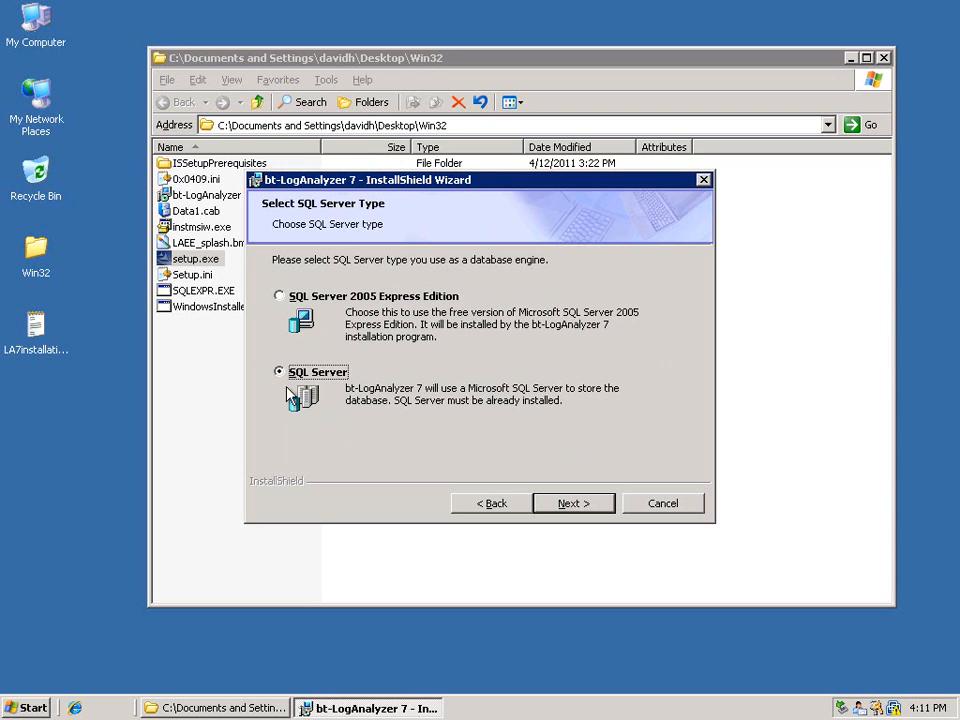
left_click(575, 503)
Connect to the database server (local)\LASE_54 using server authentication with login ID sa and enter its password
left_click(605, 331)
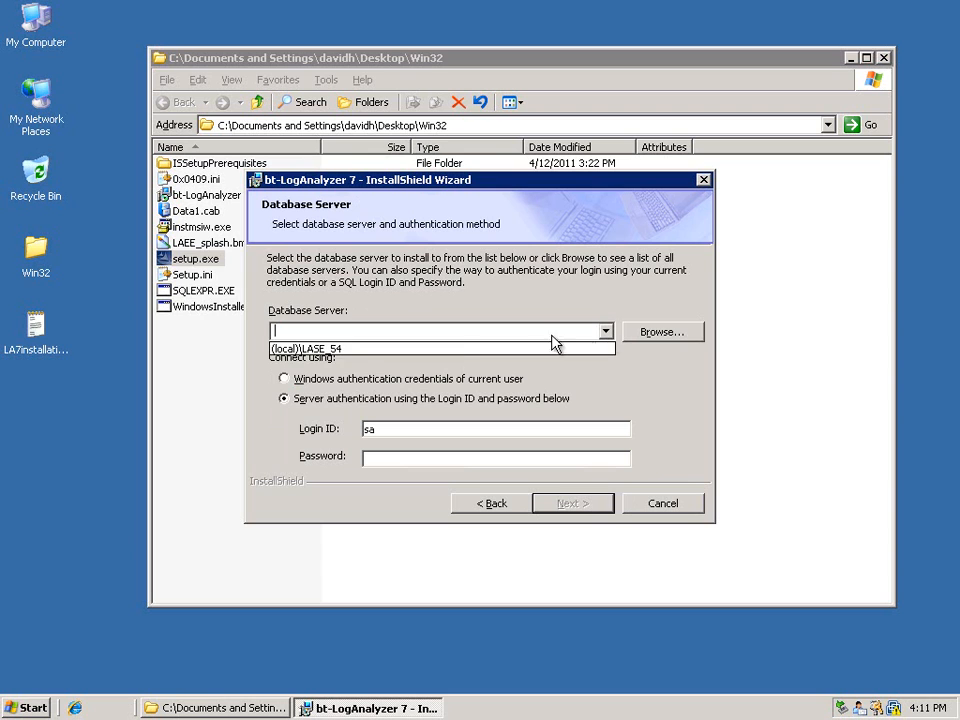
left_click(310, 348)
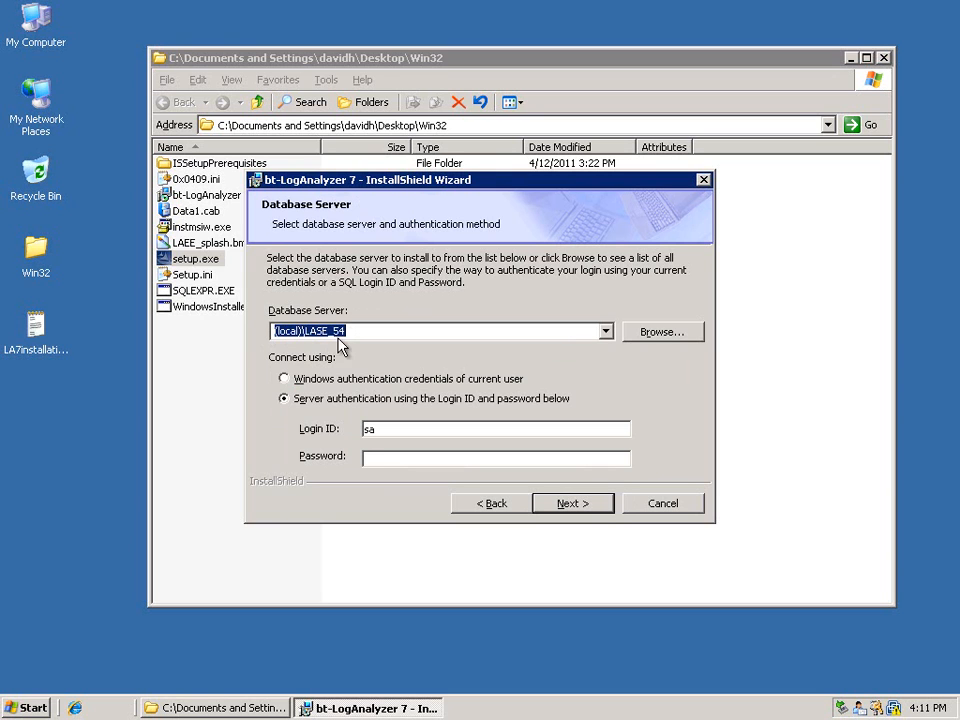
left_click(408, 459)
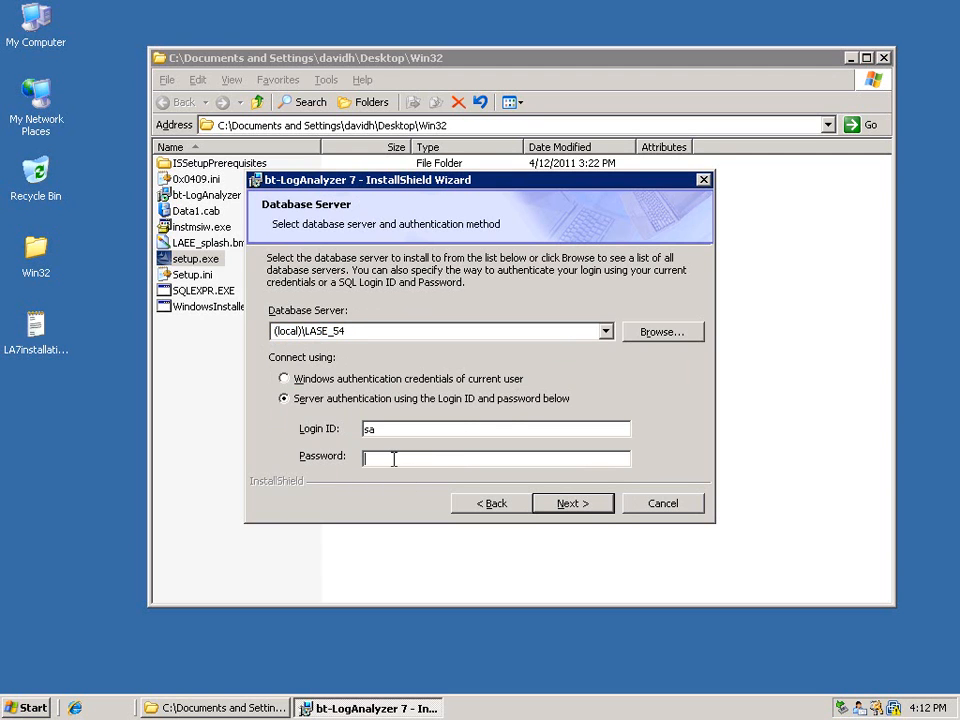
type("**********")
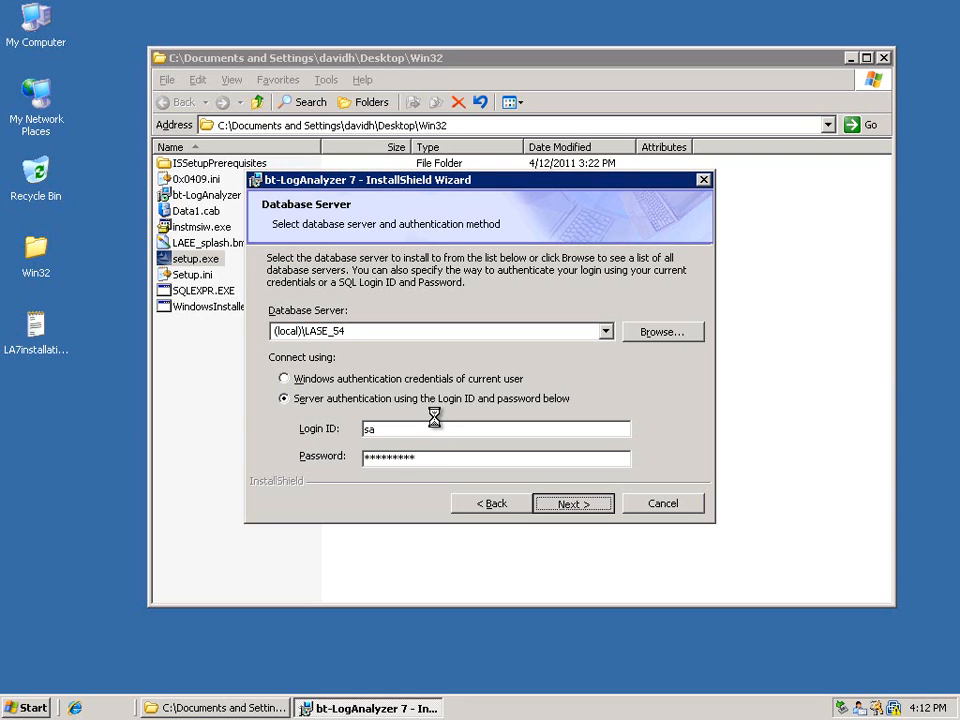
key("Return")
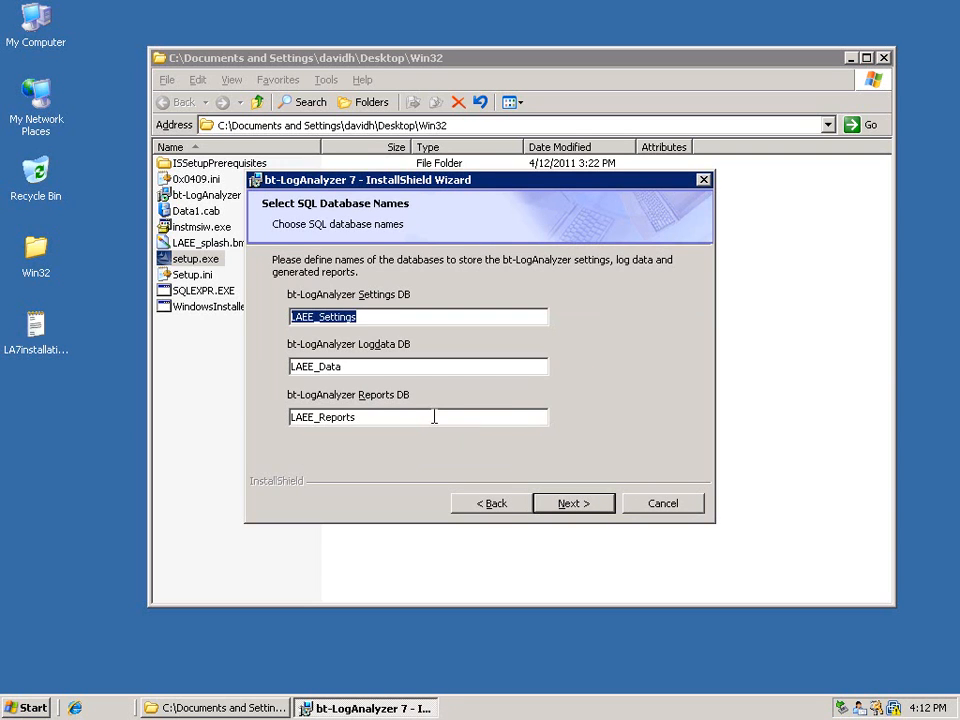
Review and accept the default database names LAEE_Settings, LAEE_Data and LAEE_Reports for settings, log data and reports
left_click(368, 368)
left_click(372, 322)
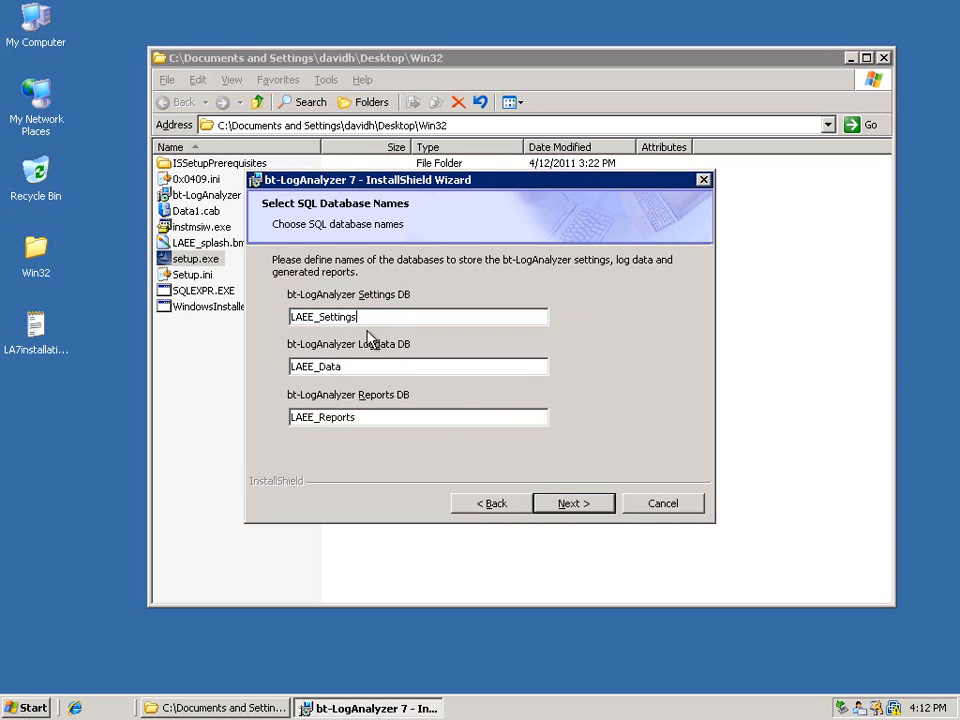
left_click(349, 369)
left_click(375, 418)
left_click(377, 368)
left_click(377, 317)
left_click(379, 365)
left_click(593, 503)
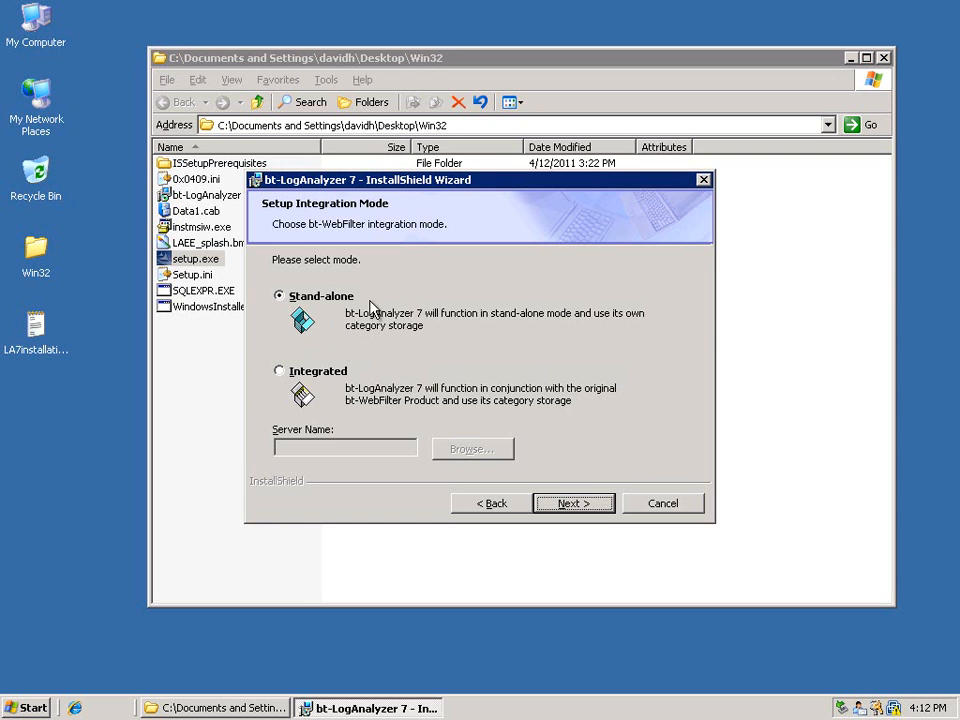
Keep the Stand-alone integration mode and leave the services account and password blank
left_click(577, 507)
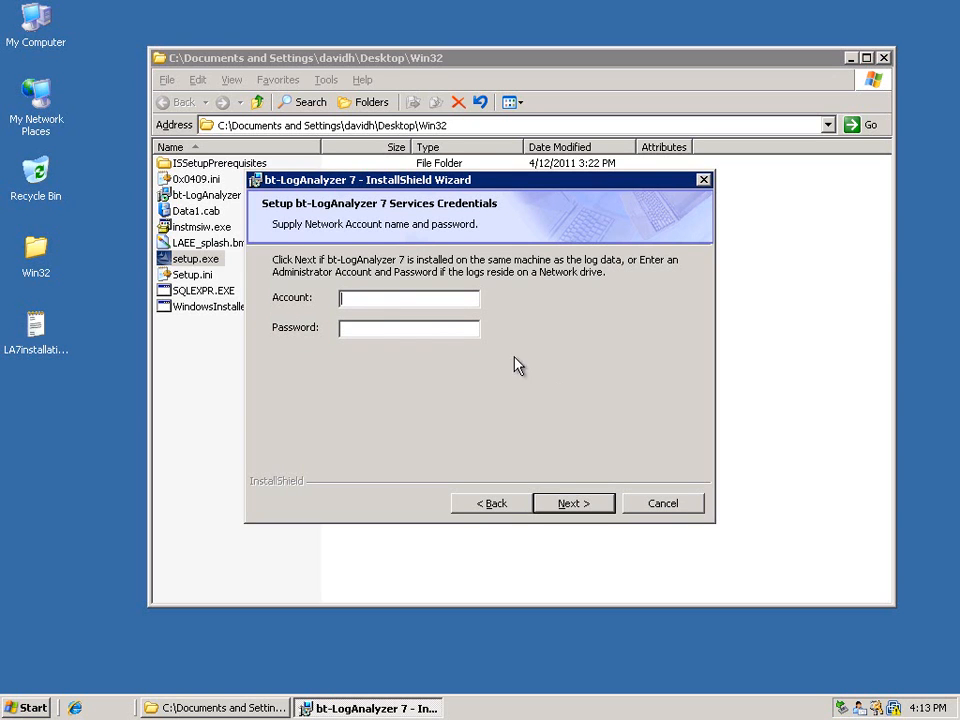
left_click(568, 503)
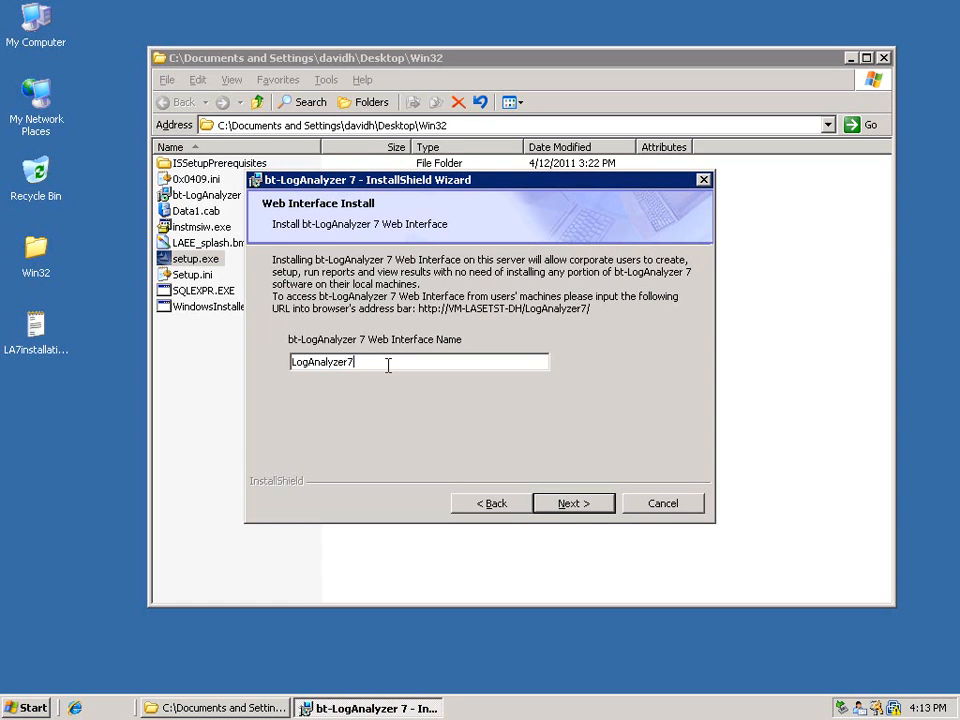
Accept LogAnalyzer7 as the web interface name and keep both the Register and Allow ASP.NET 2.0 options for IIS
left_click(578, 508)
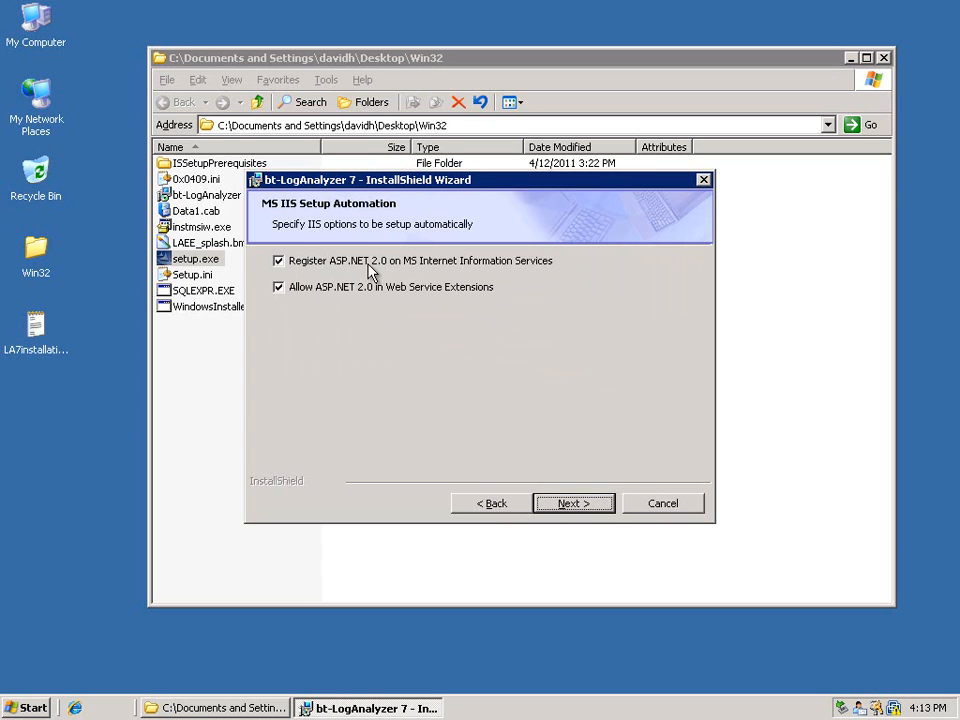
left_click(556, 500)
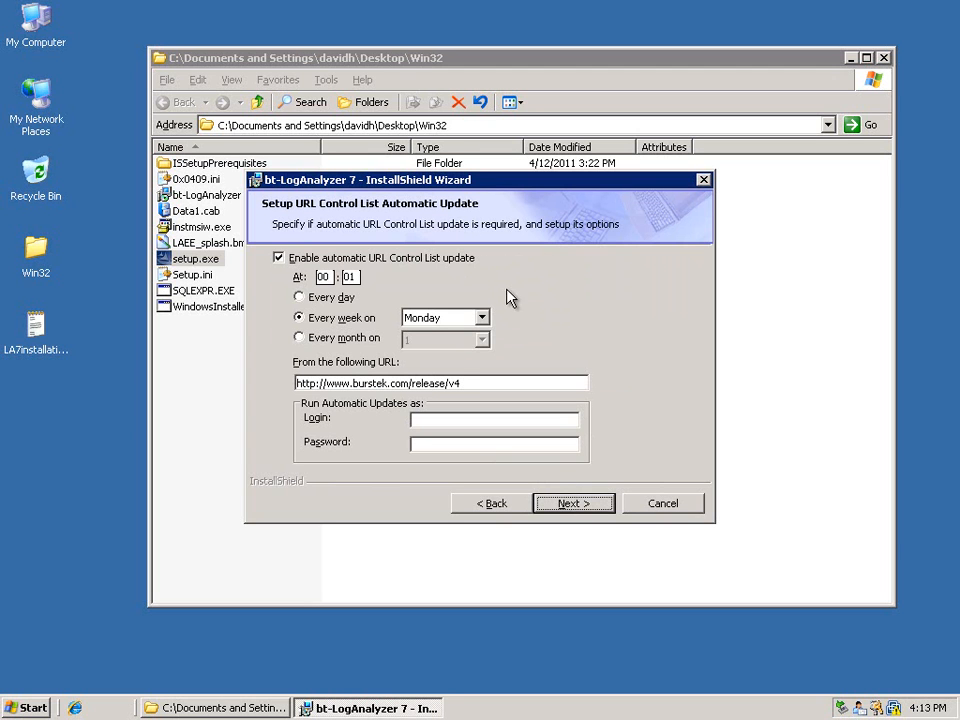
Schedule the automatic URL Control List update for every day at 00:01
left_click(299, 296)
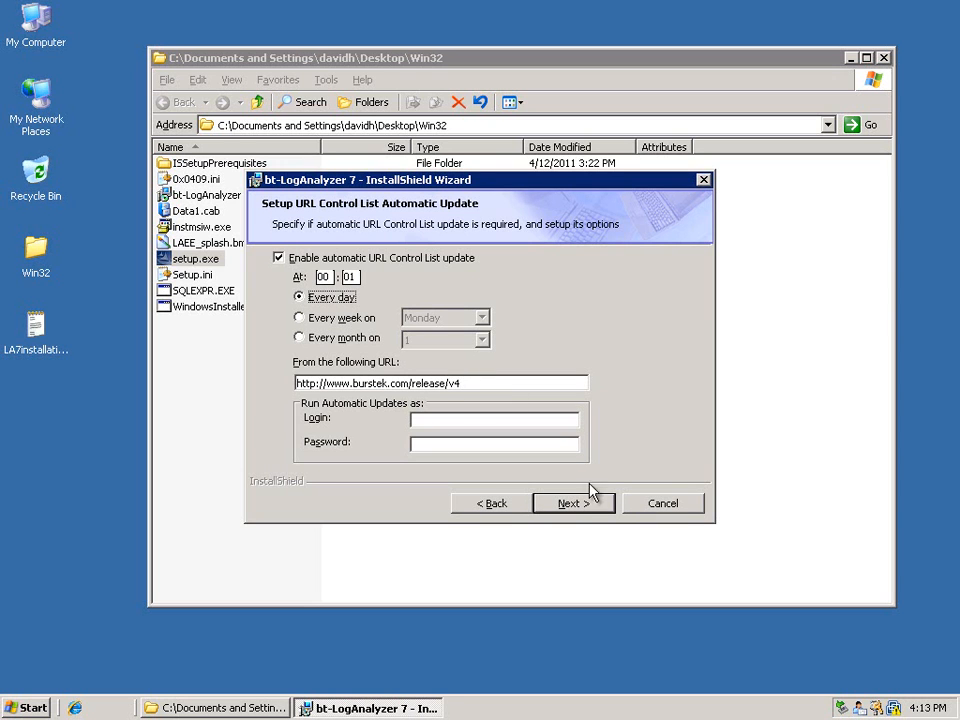
left_click(576, 505)
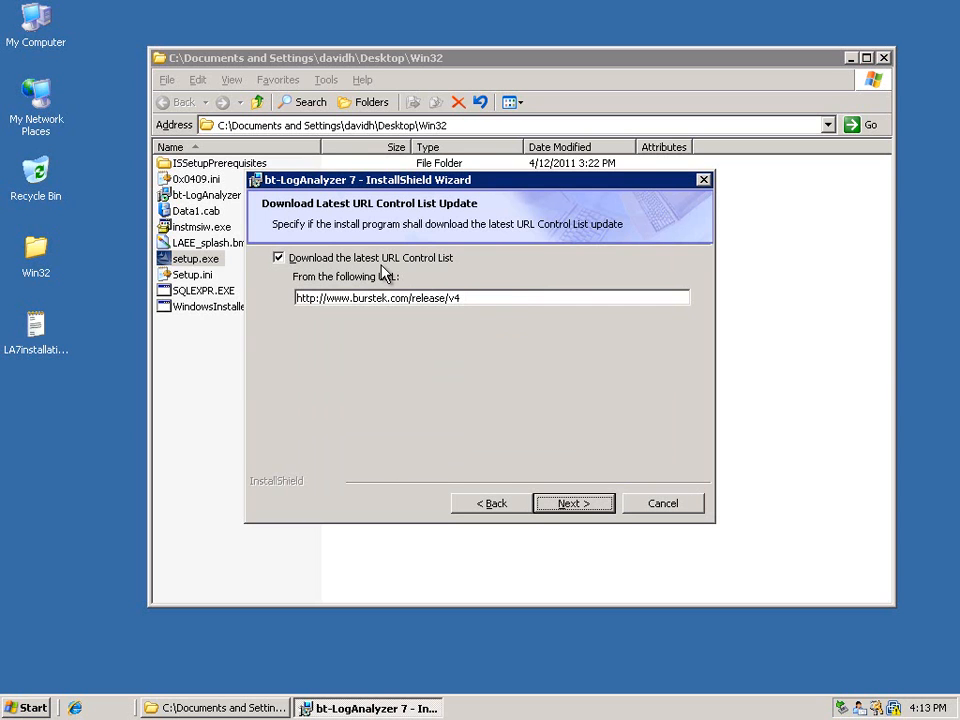
Keep the download of the latest URL Control List and the bt-LogAnalyzer 7 desktop shortcut enabled
left_click(582, 510)
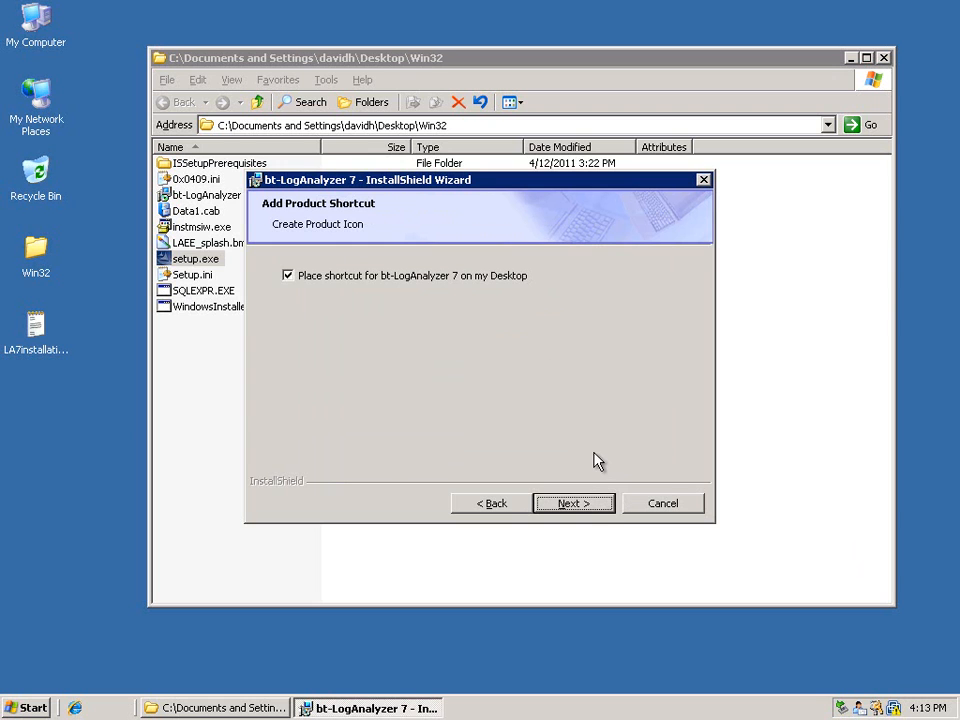
left_click(580, 510)
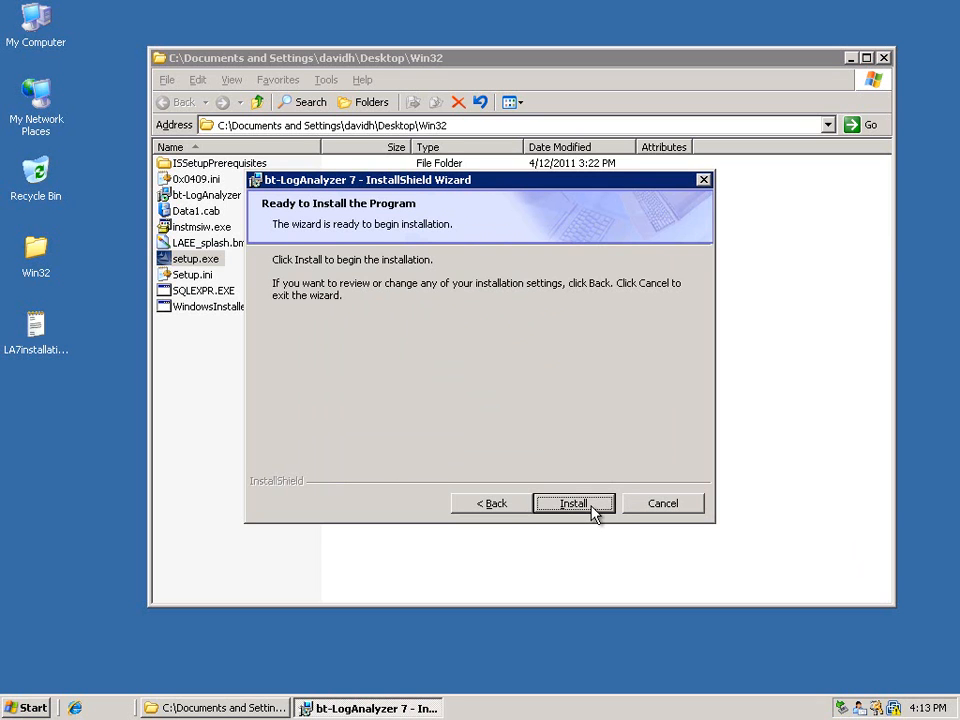
Run the bt-LogAnalyzer 7 installation, finish the wizard and close the Win32 setup folder
left_click(592, 507)
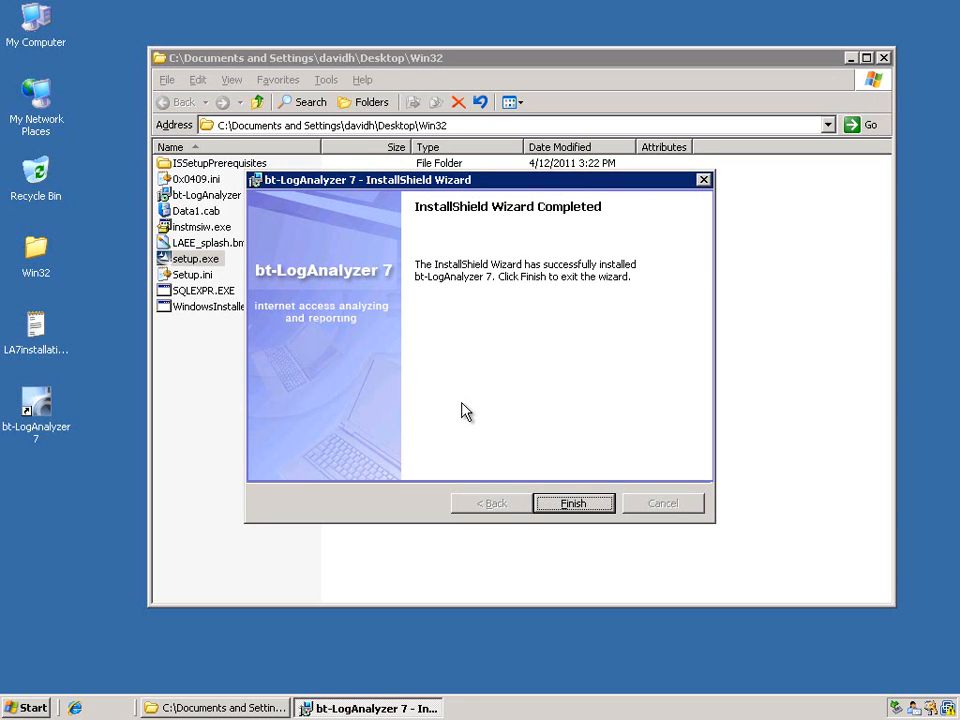
left_click(573, 503)
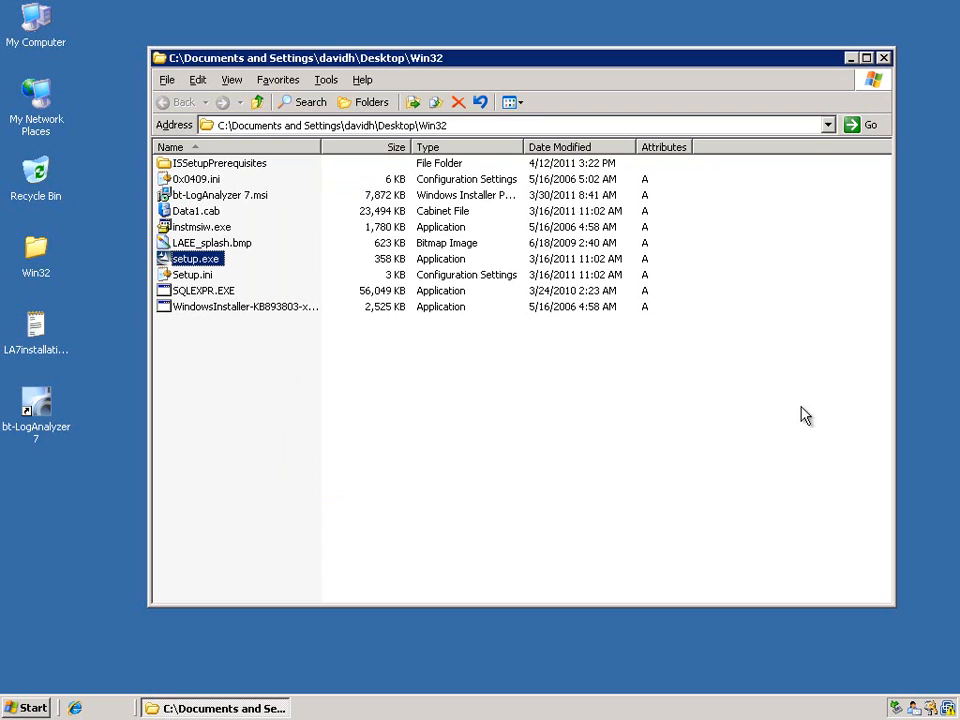
left_click(884, 59)
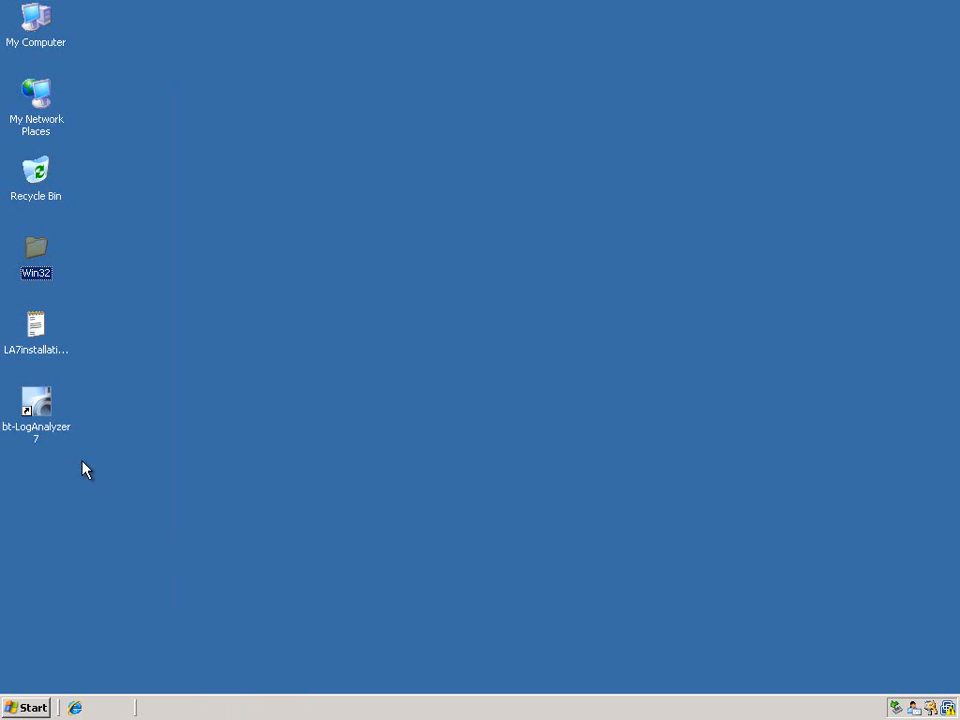
left_click(48, 424)
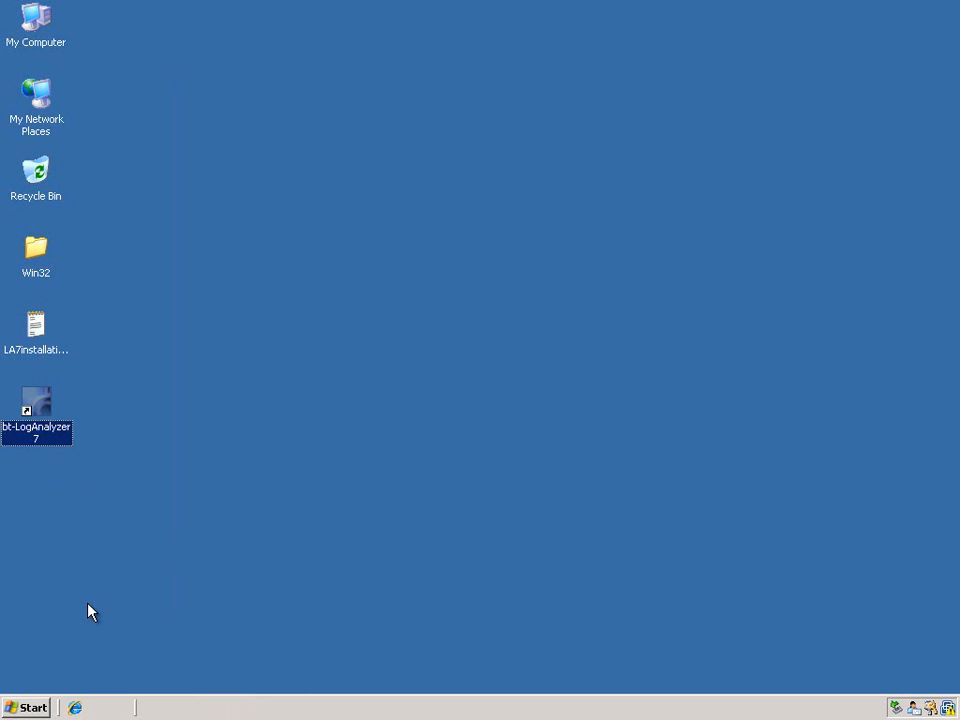
left_click(40, 338)
left_click(113, 548)
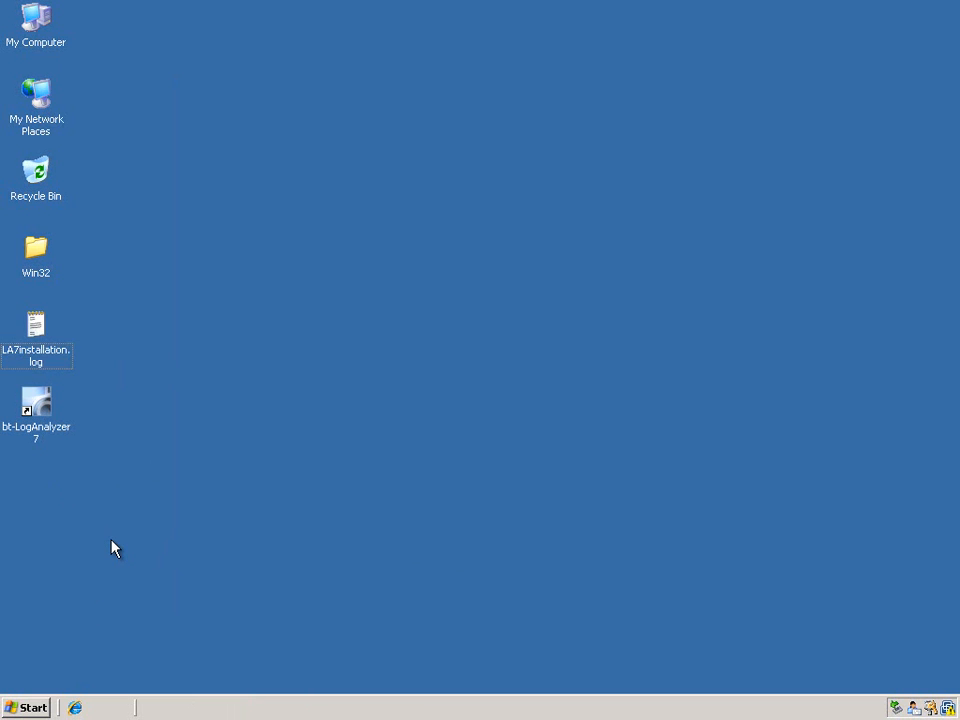
Open the bt-LogAnalyzer 7 web interface from its desktop shortcut in a maximized window and sign in with the password
double_click(40, 398)
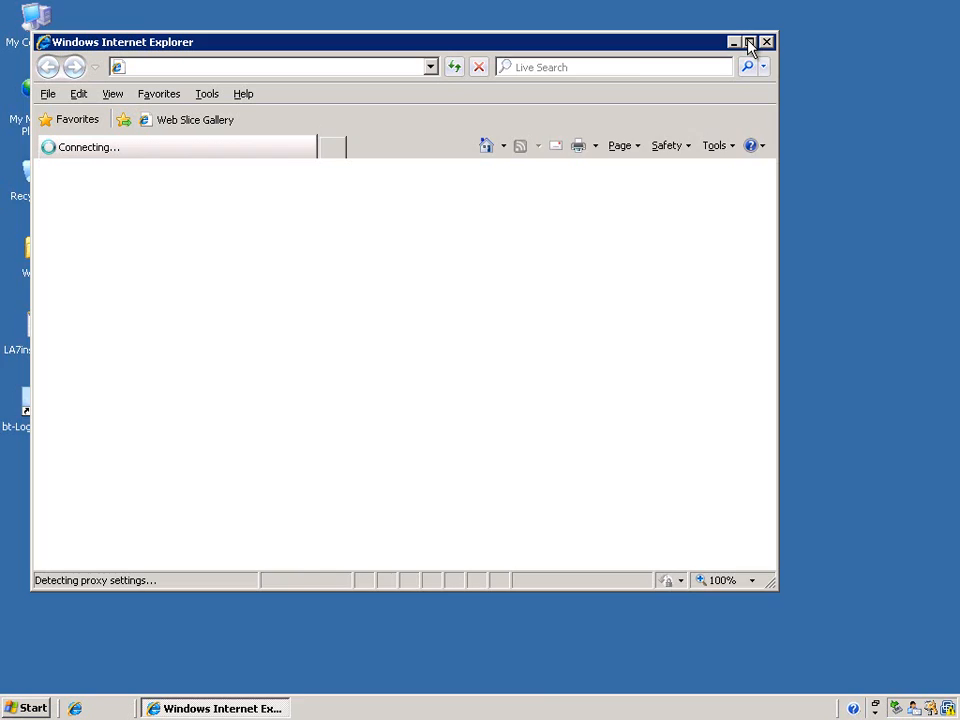
left_click(749, 42)
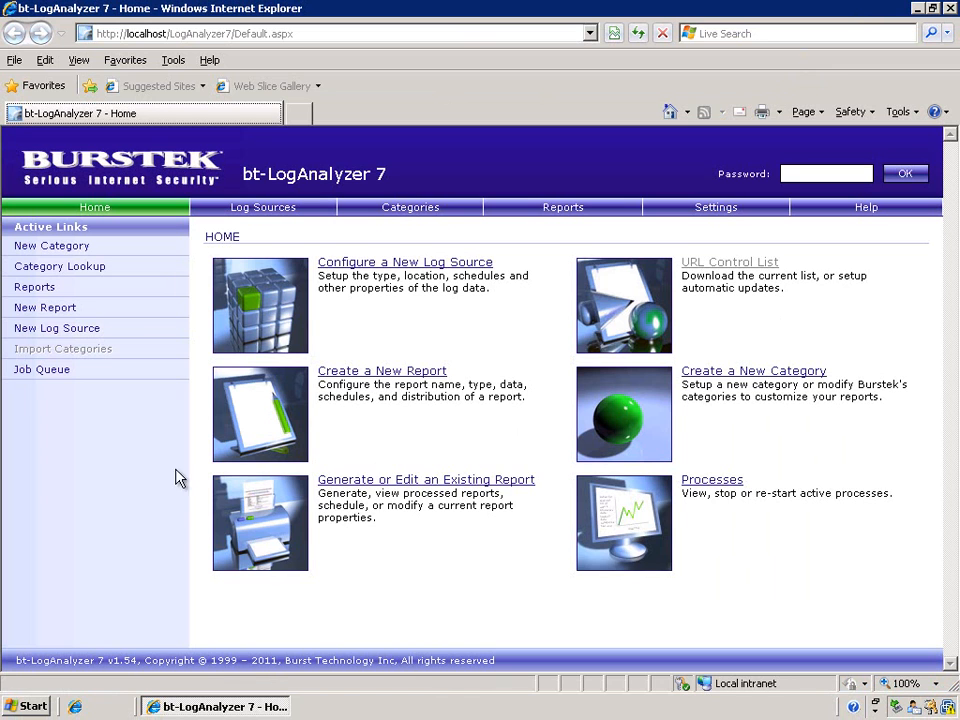
left_click(802, 173)
type("•••••")
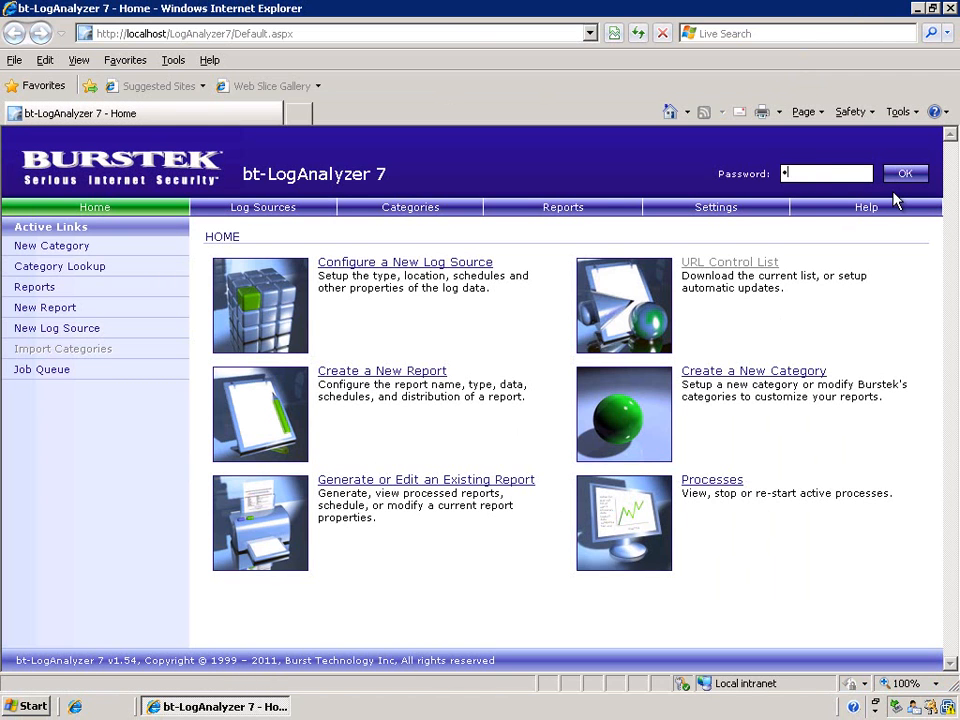
key("Return")
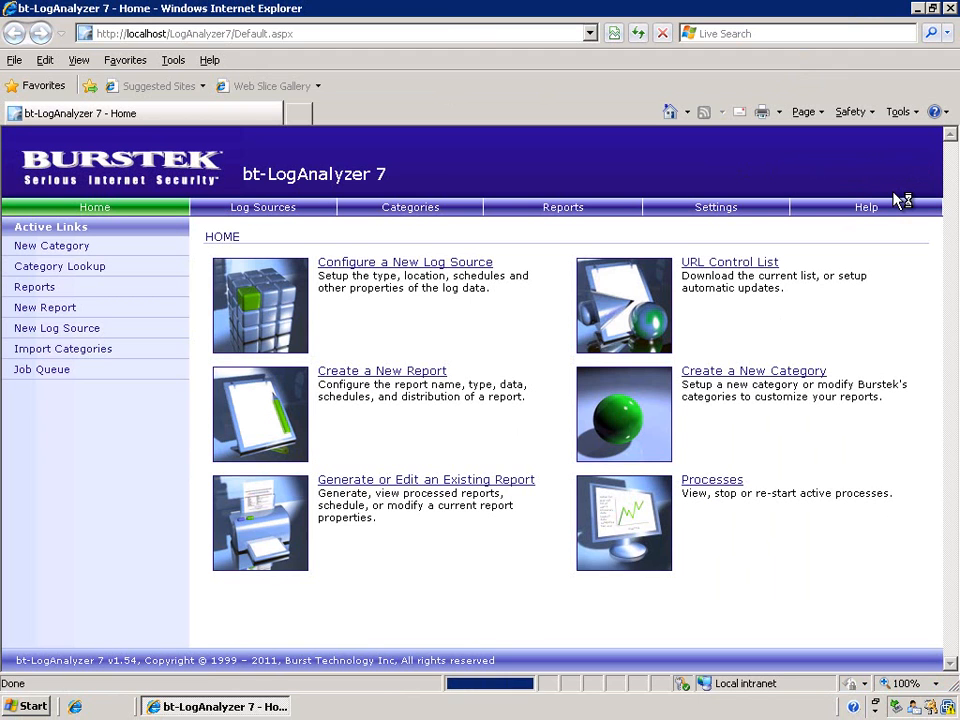